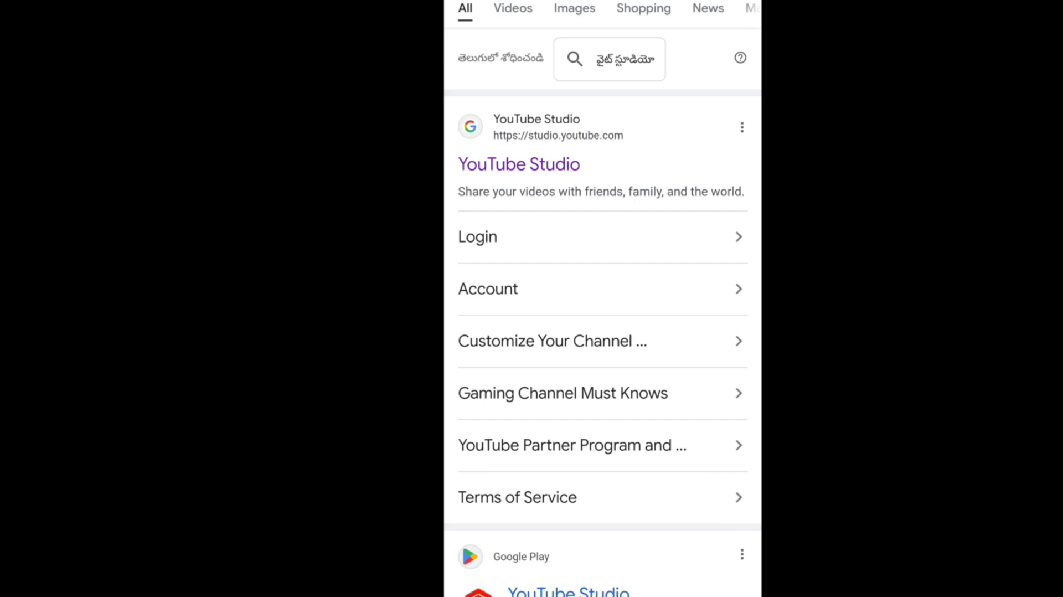
# Switch Chrome to the desktop site version of the YouTube Studio search results
pyautogui.hotkey('alt', 'f')
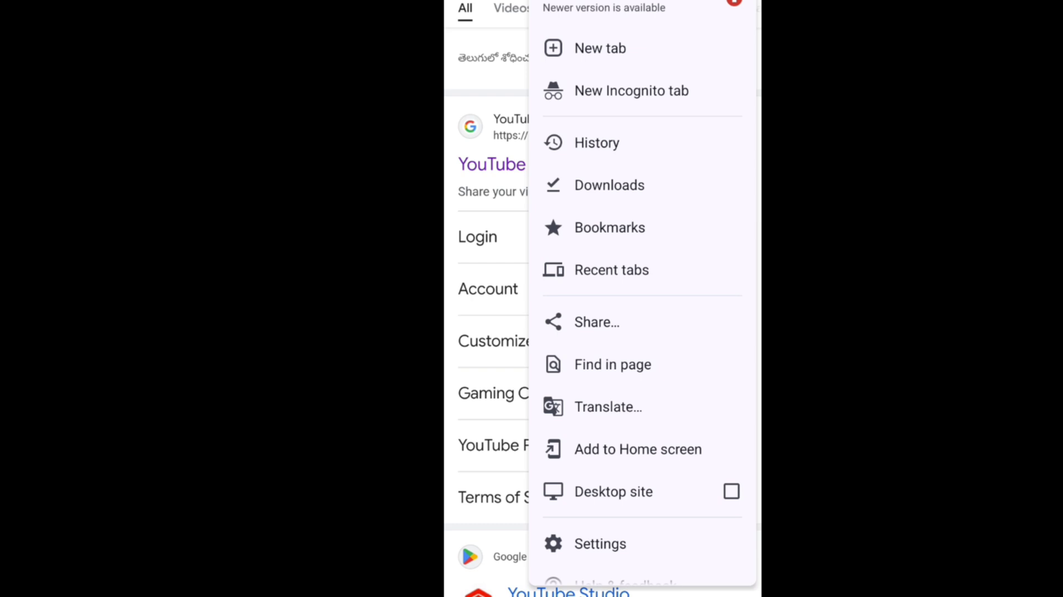
pyautogui.click(565, 494)
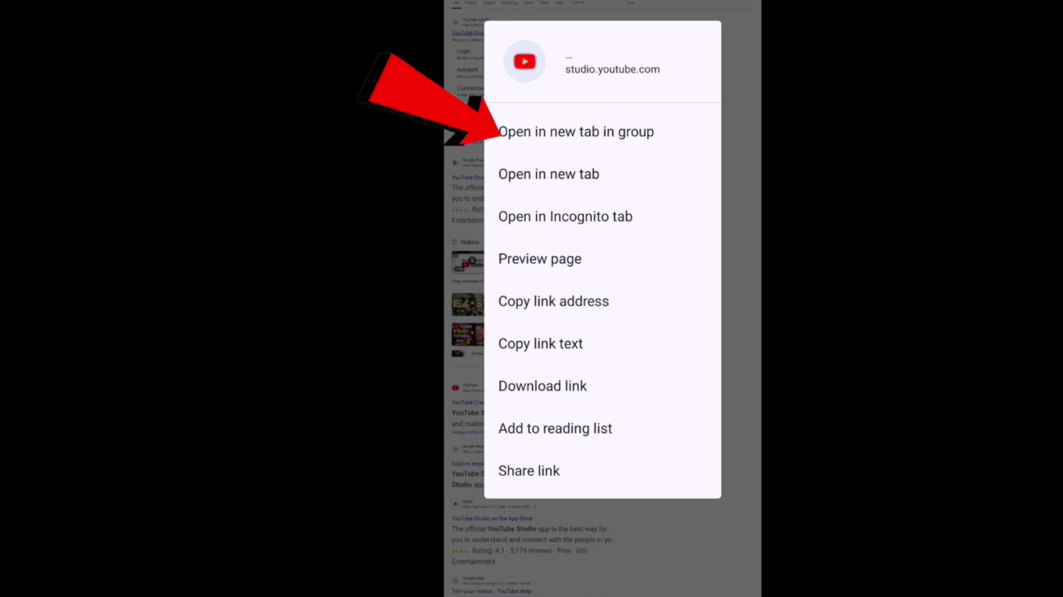
# Open studio.youtube.com in a new grouped tab and switch to the channel dashboard
pyautogui.click(642, 132)
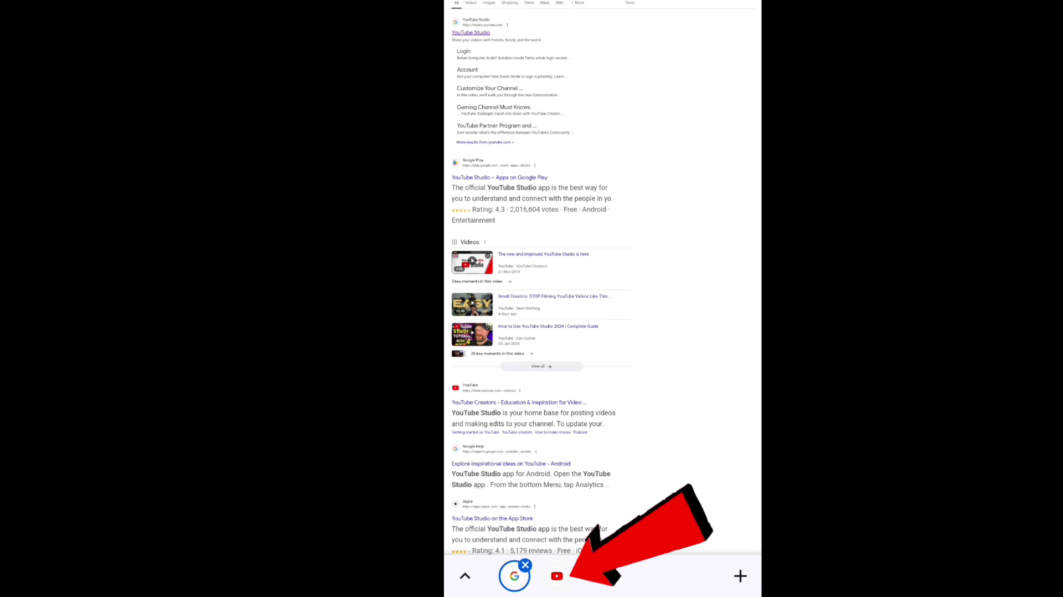
pyautogui.click(557, 576)
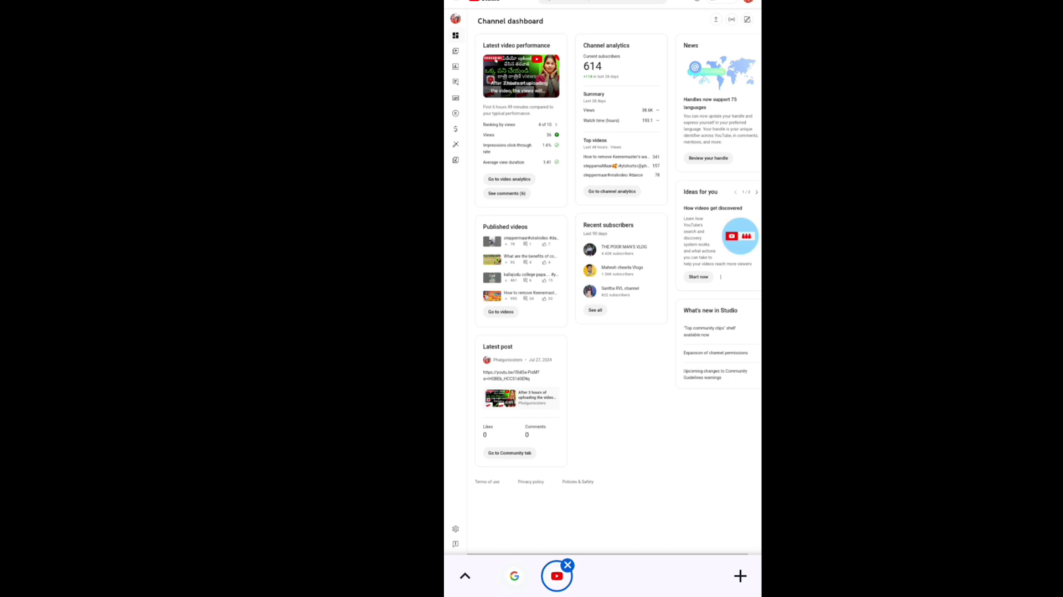
pyautogui.scroll(5, 694, 136)
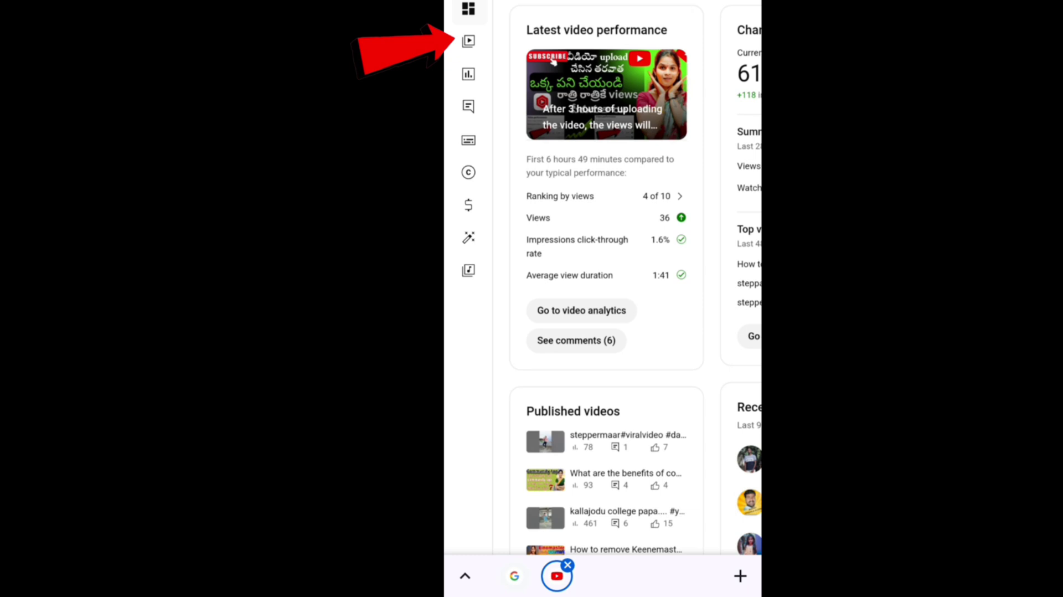
# From Content, open the details page of the old-phone channel-transfer video
pyautogui.click(468, 40)
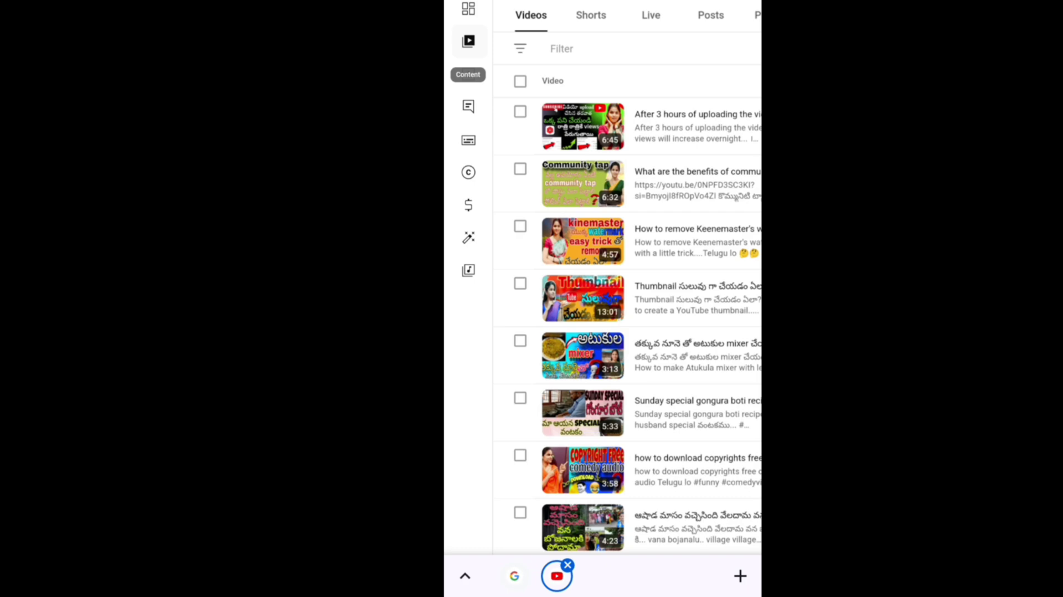
pyautogui.scroll(-6, 602, 299)
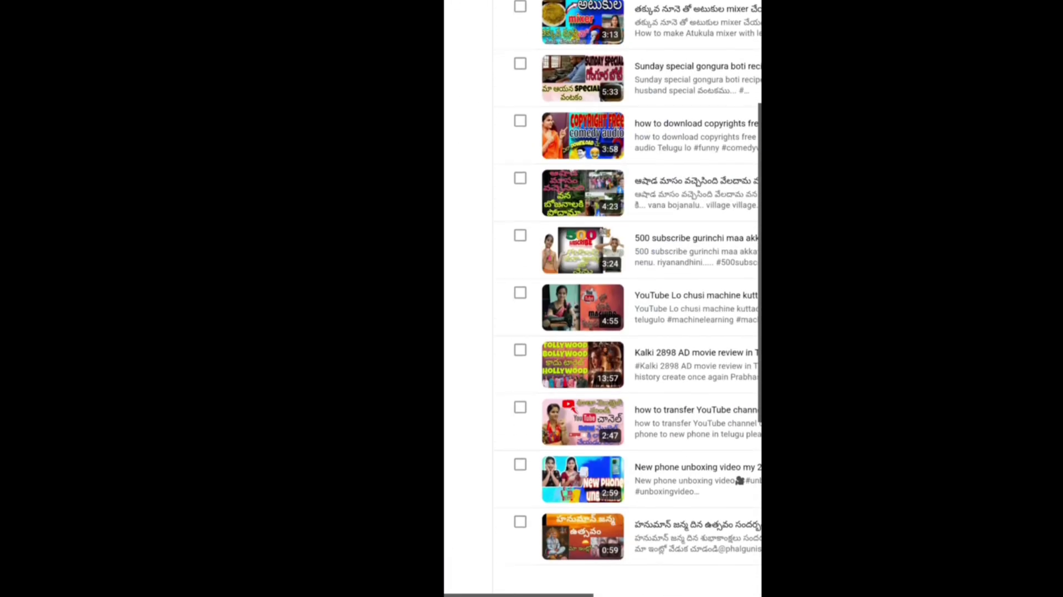
pyautogui.scroll(-2, 603, 299)
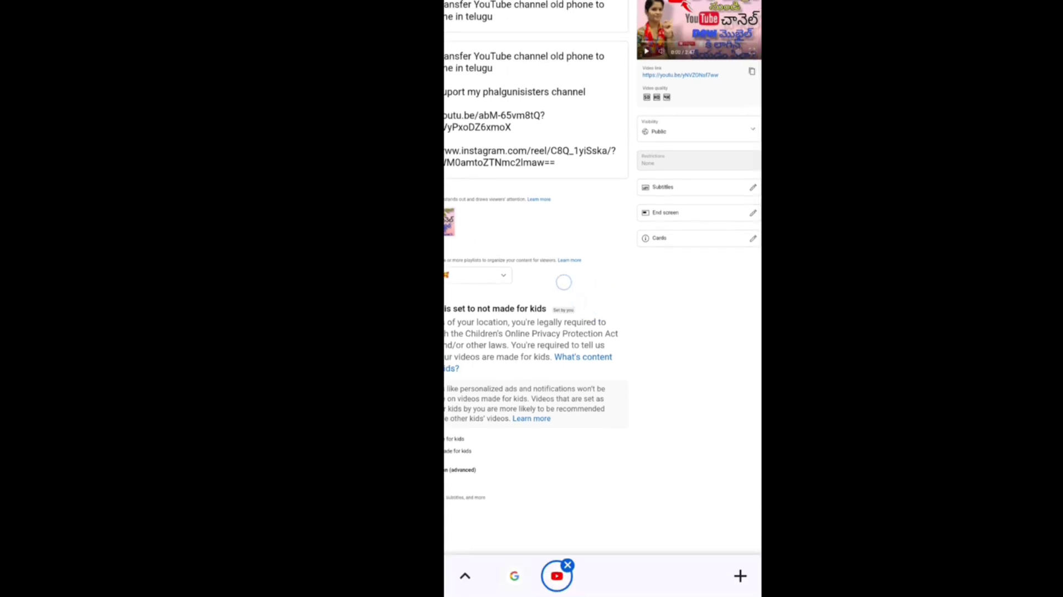
pyautogui.moveTo(584, 295); pyautogui.dragTo(605, 302)
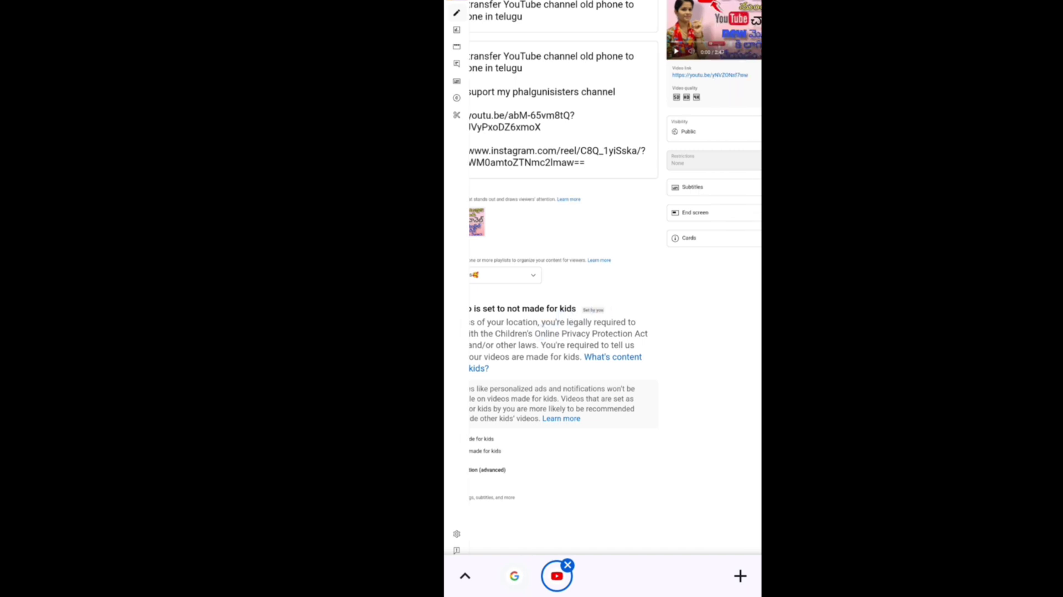
pyautogui.scroll(5, 682, 209)
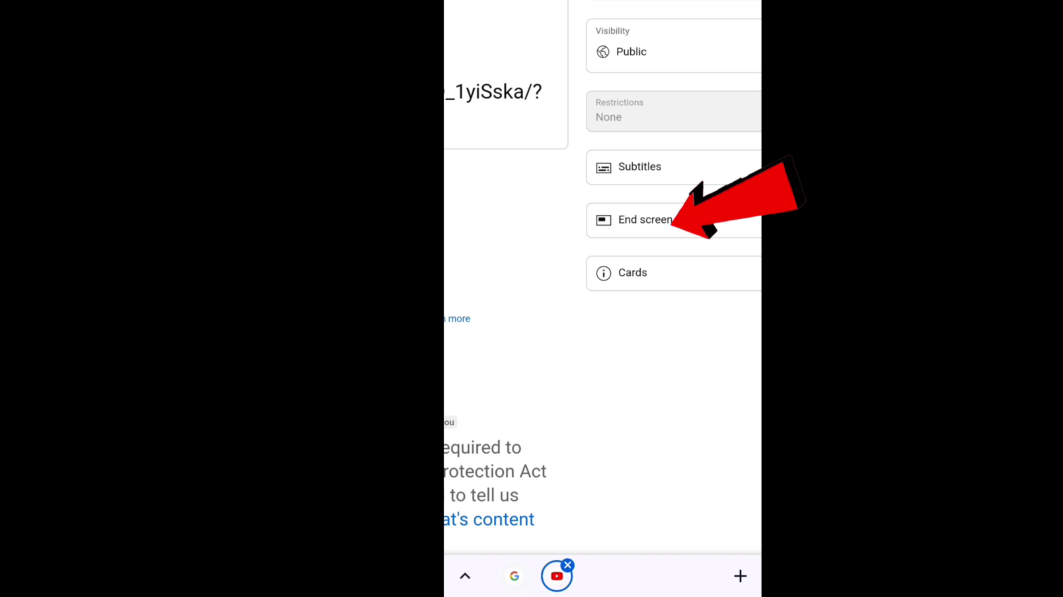
# Add a watermark-removal video element beside the Subscribe element and save the end screen
pyautogui.click(645, 220)
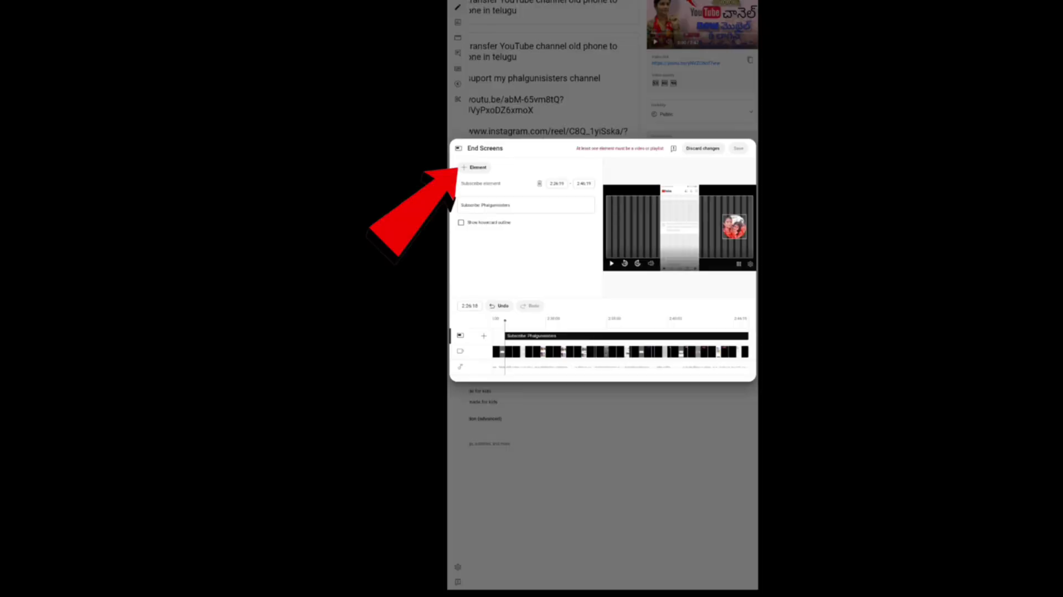
pyautogui.click(475, 167)
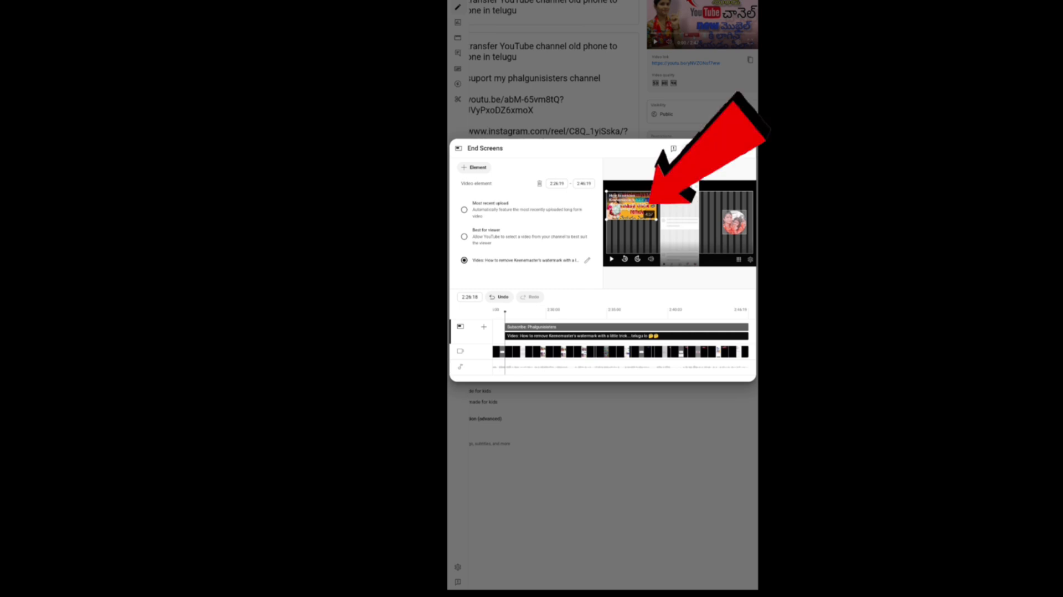
pyautogui.click(573, 327)
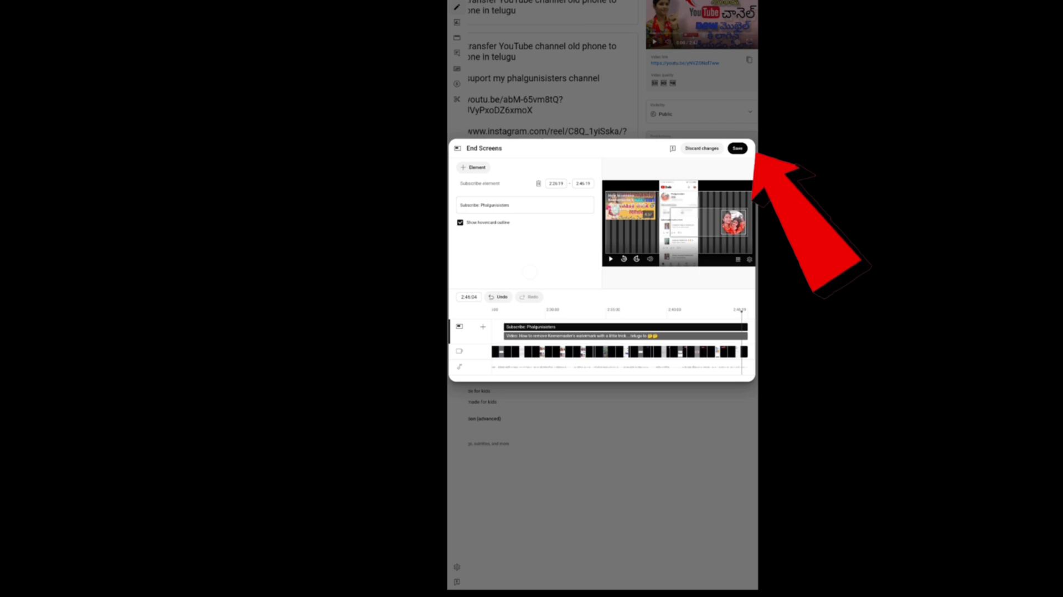
pyautogui.click(738, 148)
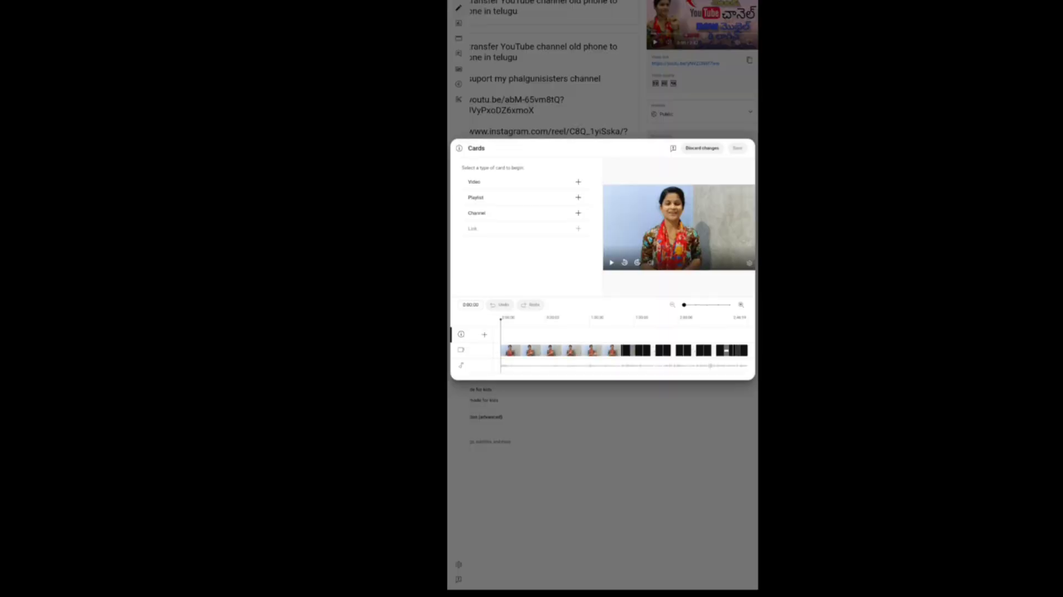
# Place the cards playhead at 0:17:08 and pick a channel video for a card
pyautogui.click(529, 364)
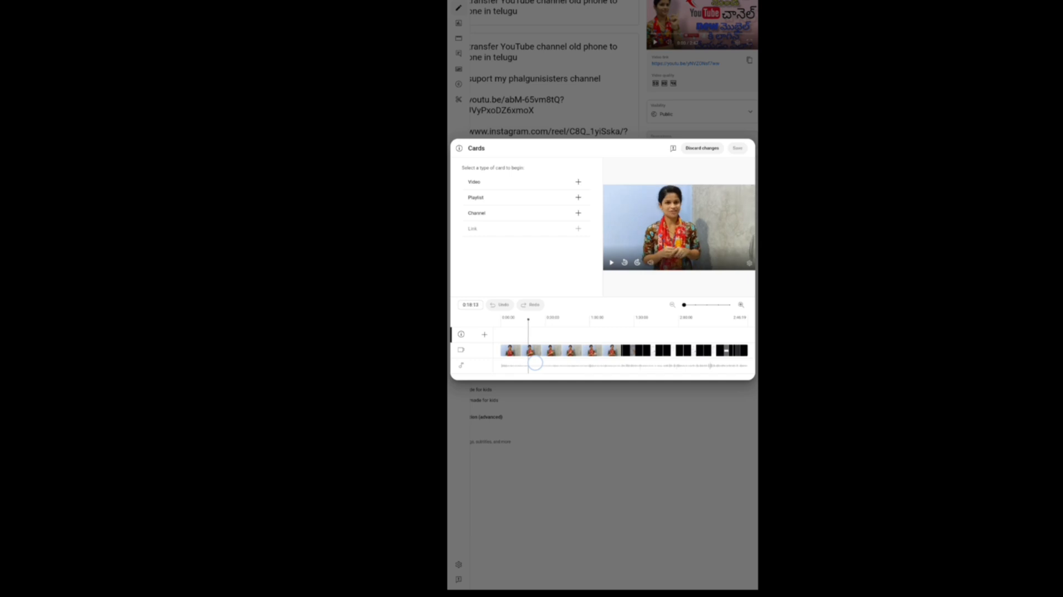
pyautogui.moveTo(535, 363); pyautogui.dragTo(533, 364)
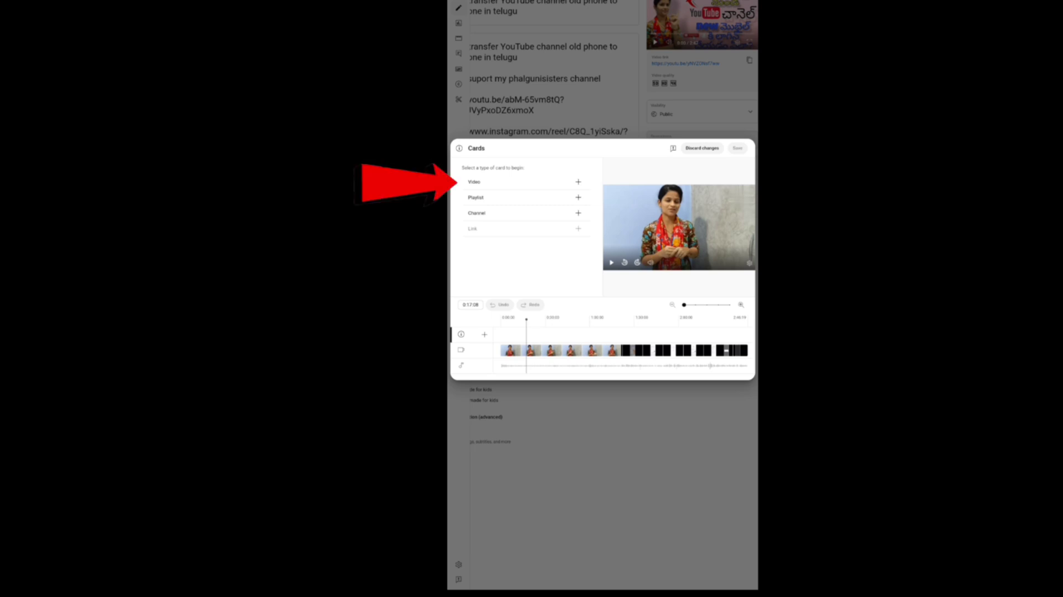
pyautogui.click(578, 181)
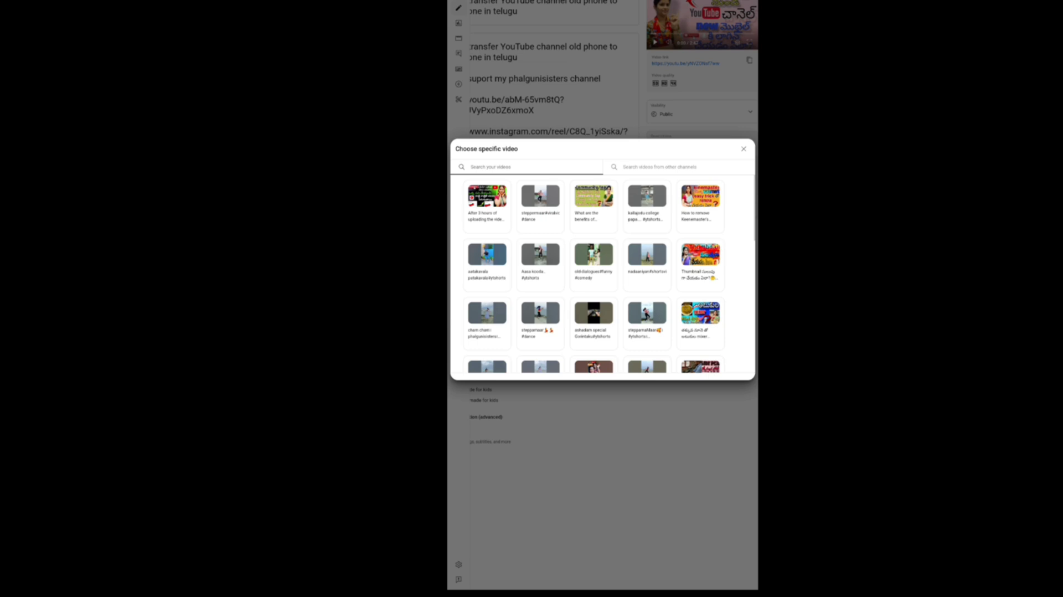
pyautogui.click(487, 202)
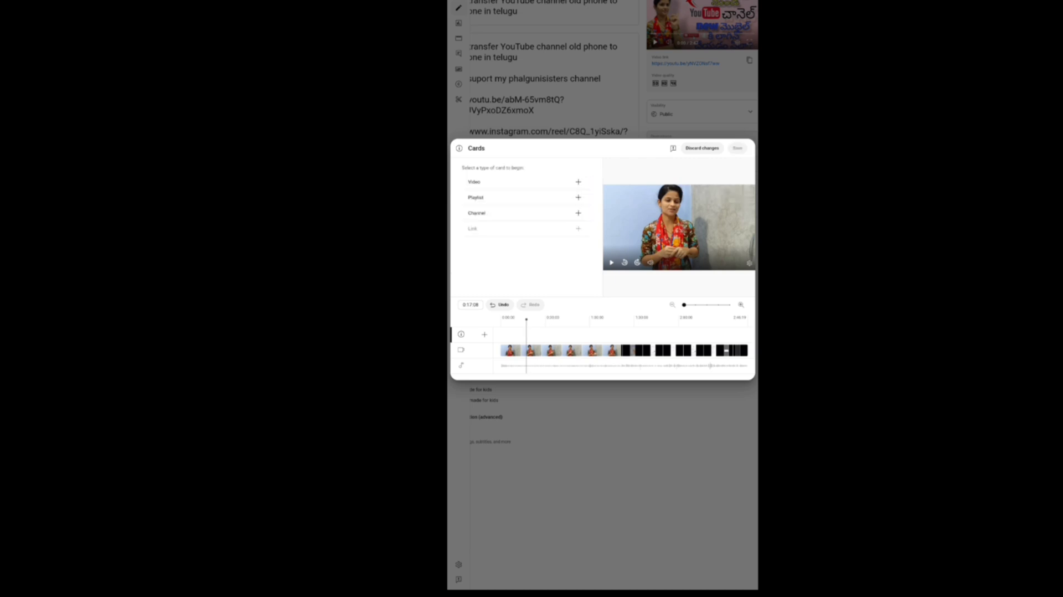
# Add video cards linking to the After 3 hours and watermark-removal videos
pyautogui.click(578, 181)
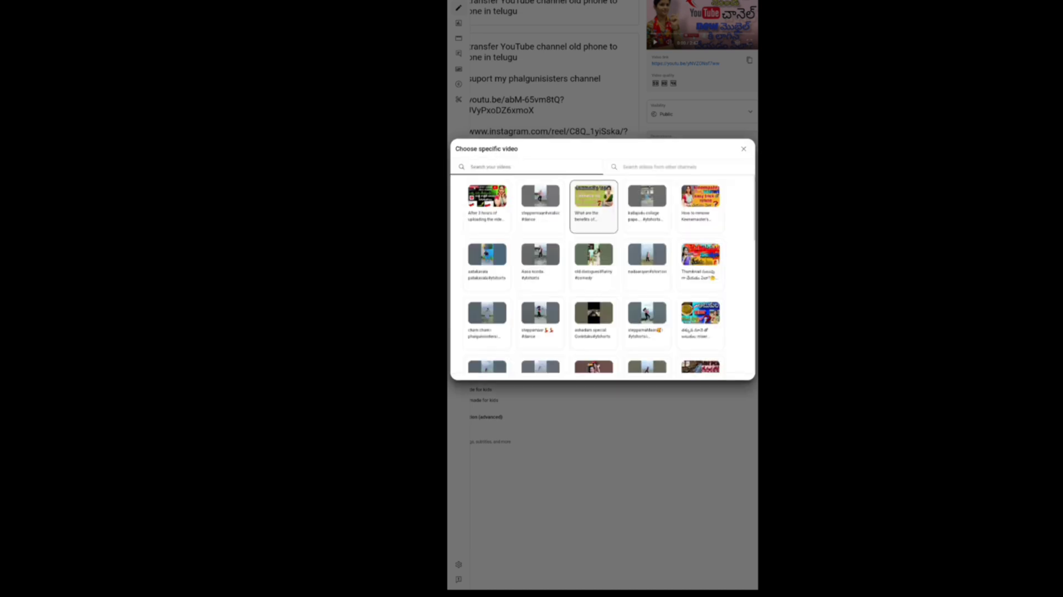
pyautogui.click(487, 197)
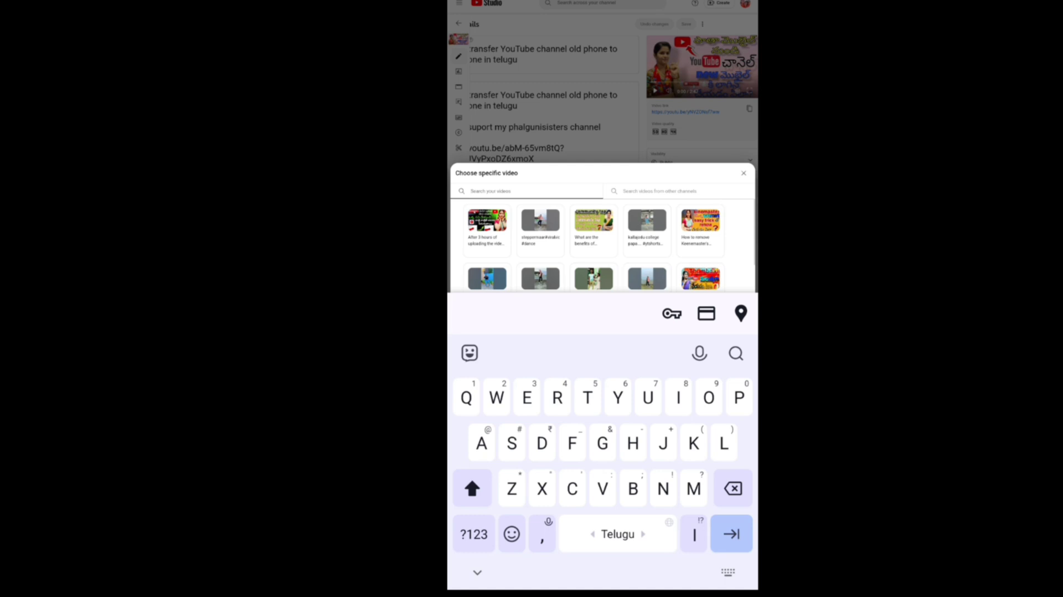
pyautogui.click(702, 221)
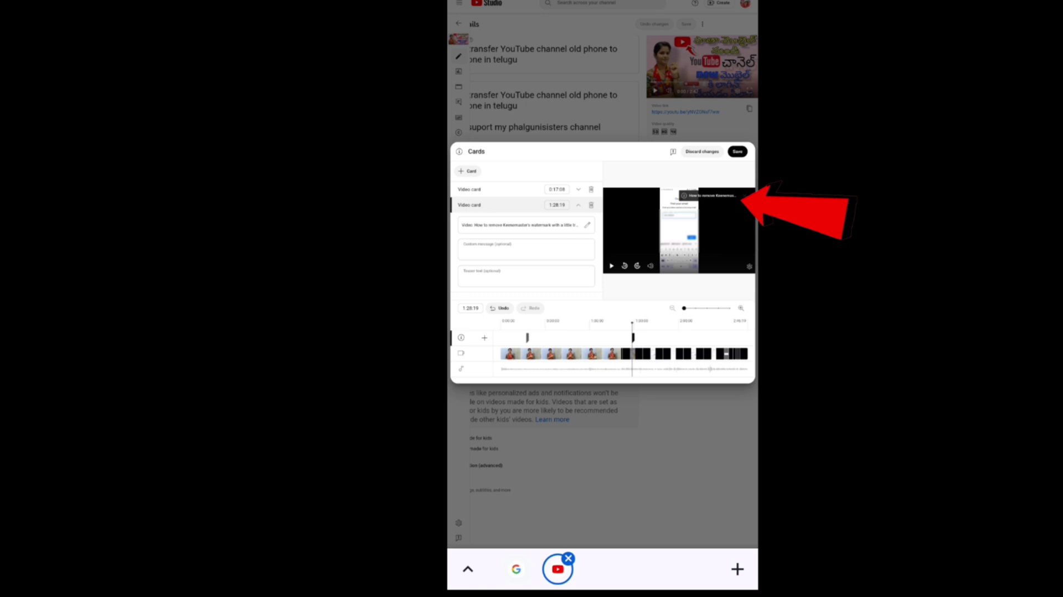
# Add a third video card linking to the community tap video, then save all three cards
pyautogui.moveTo(639, 355); pyautogui.dragTo(679, 357)
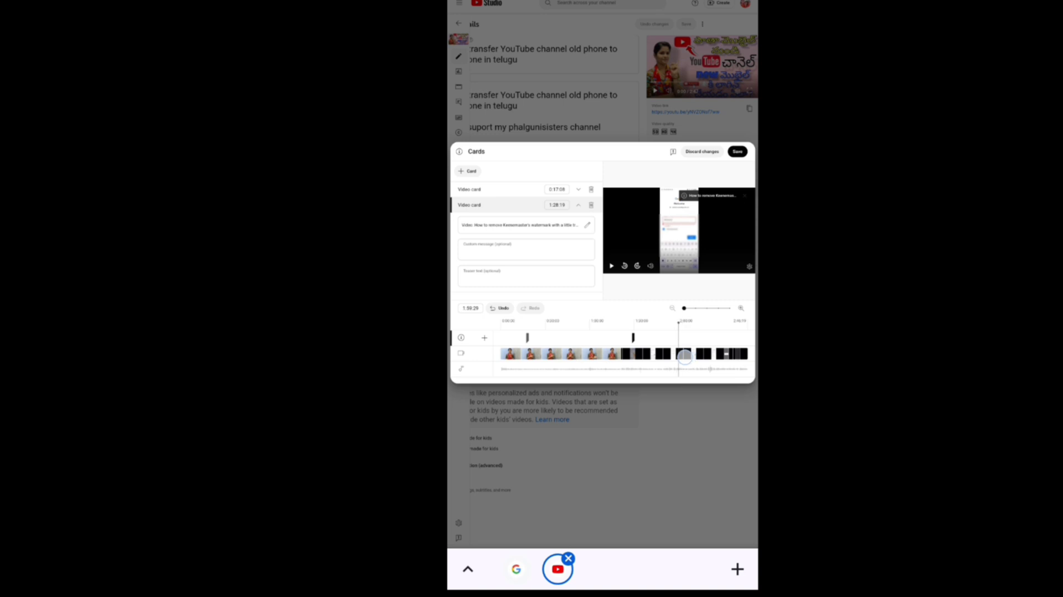
pyautogui.click(468, 171)
pyautogui.click(467, 173)
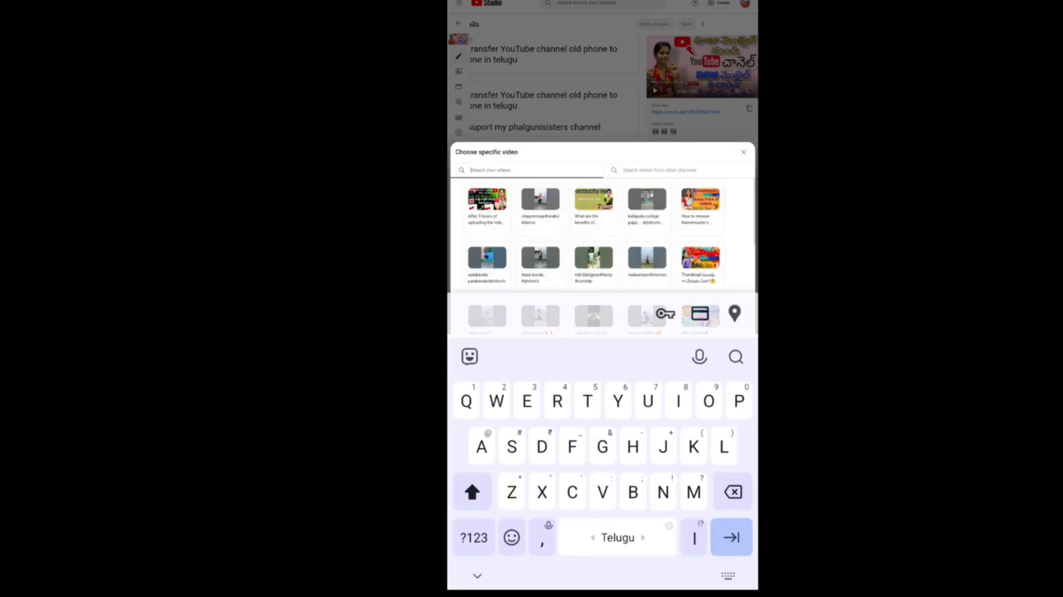
pyautogui.click(593, 198)
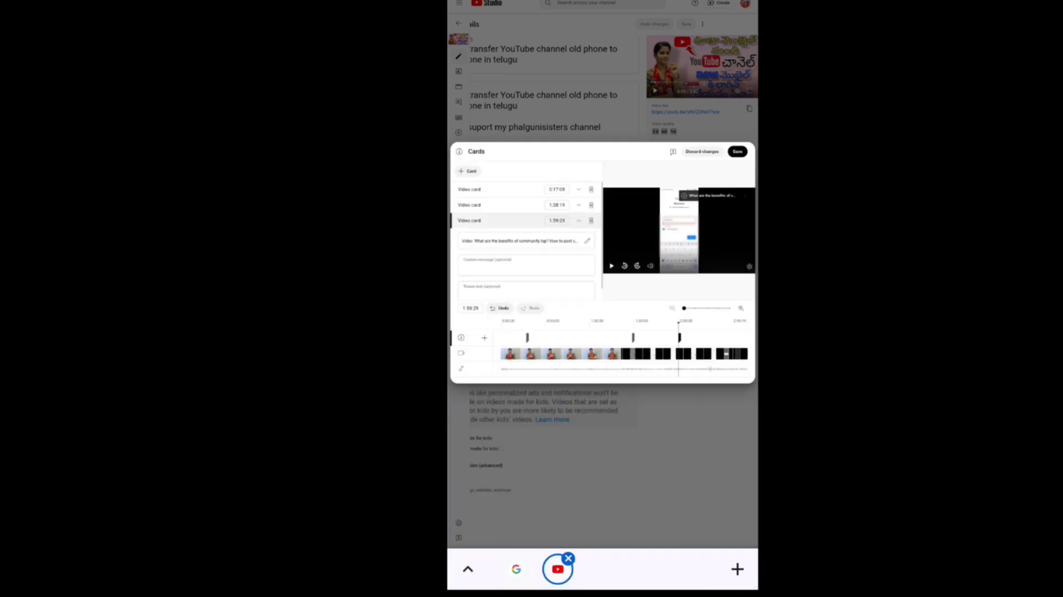
pyautogui.moveTo(679, 323); pyautogui.dragTo(747, 323)
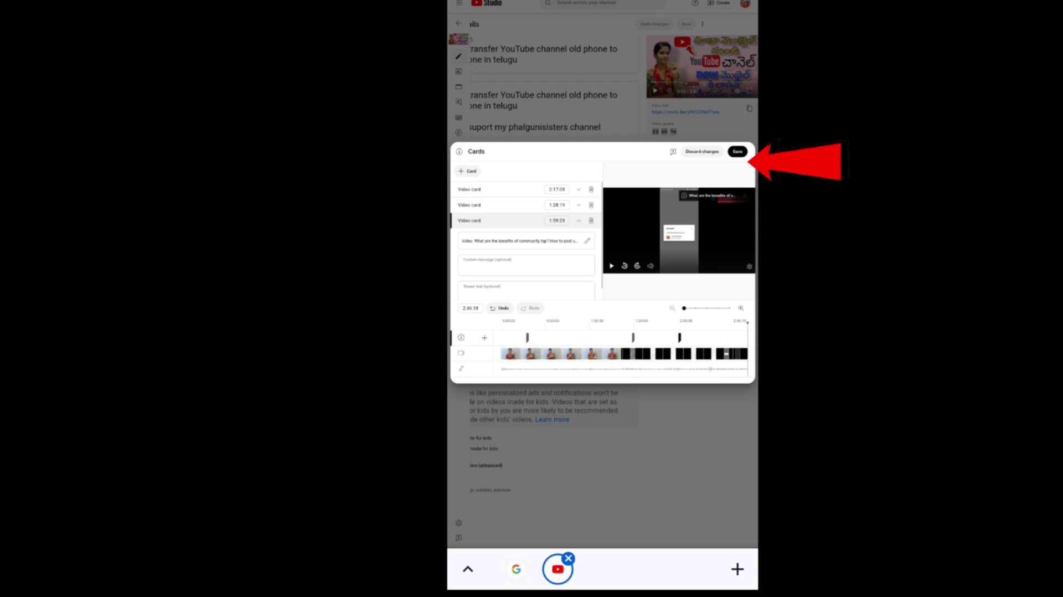
pyautogui.click(737, 151)
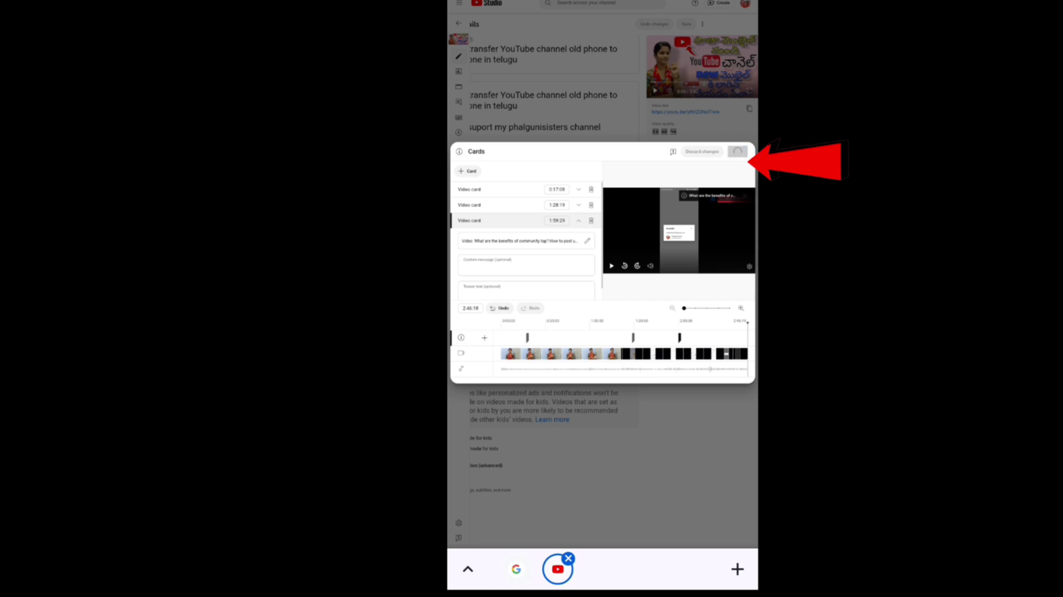